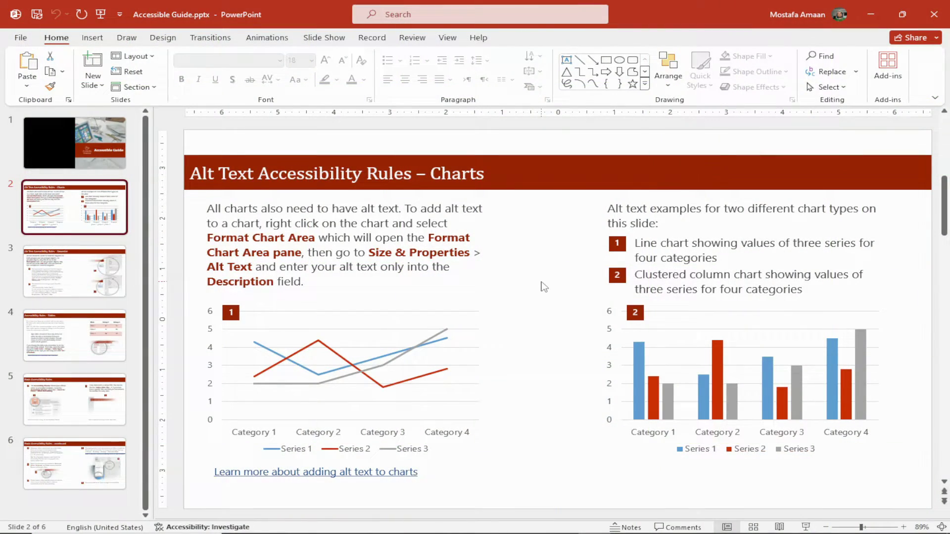
Turn on the slide's centre guides and open the Insert shapes gallery
right_click(543, 286)
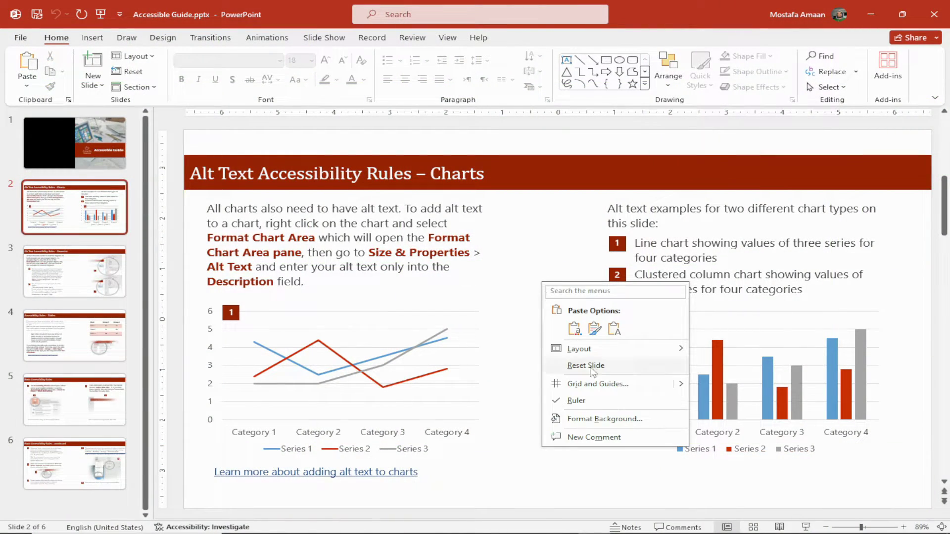
mouse_move(680, 384)
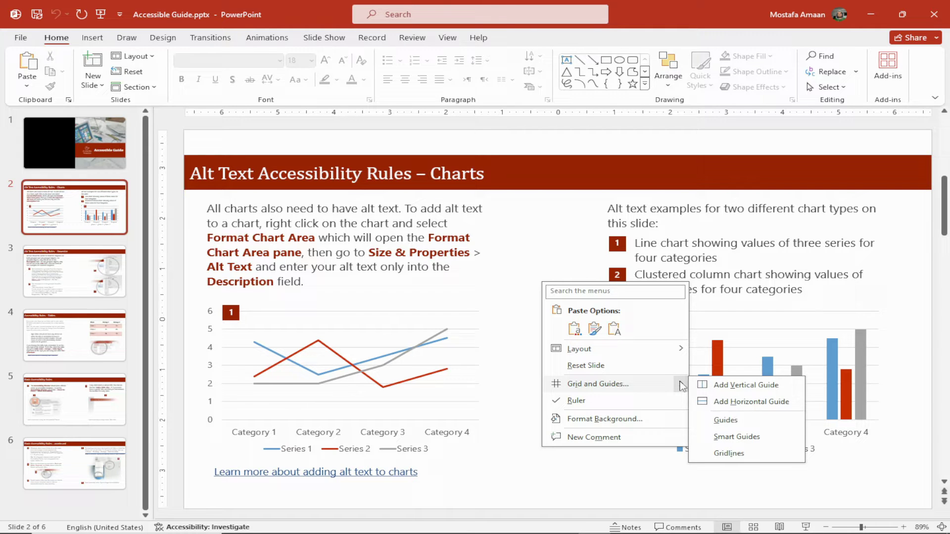
click(742, 386)
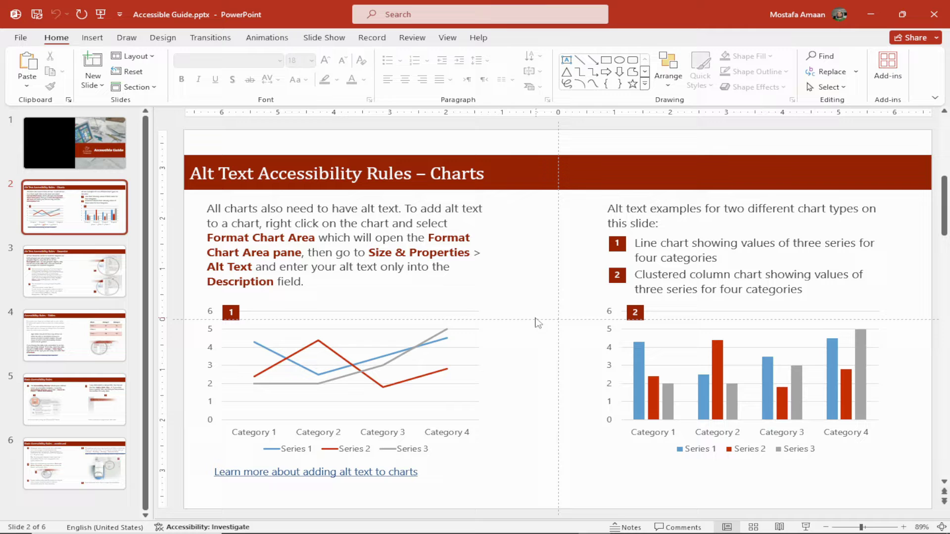
click(92, 37)
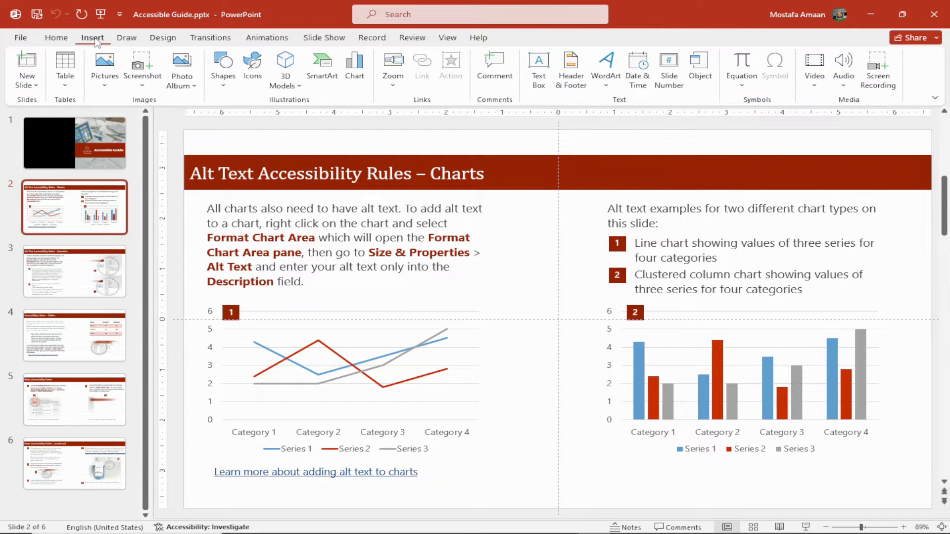
click(223, 85)
Draw a tall rectangle from top to bottom along slide 2's vertical centre guide
click(259, 119)
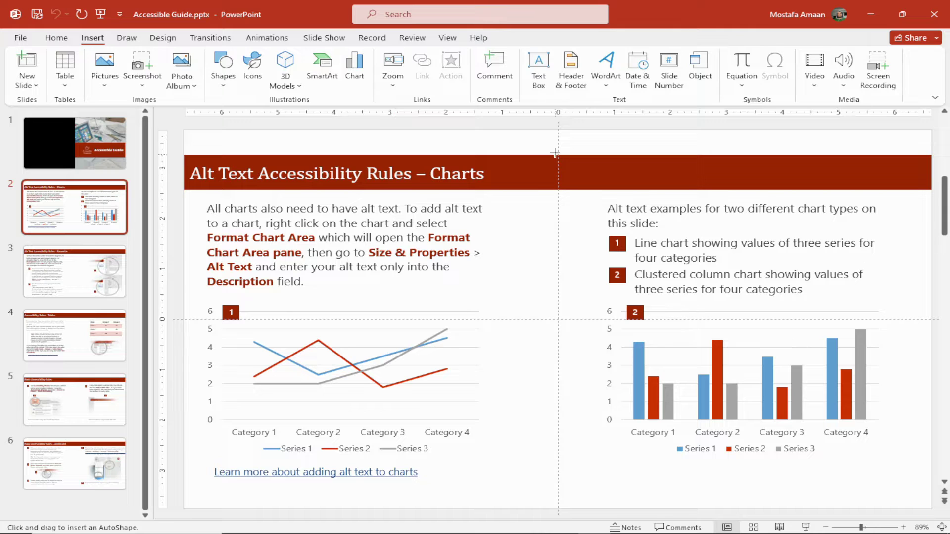
drag(557, 131, 493, 510)
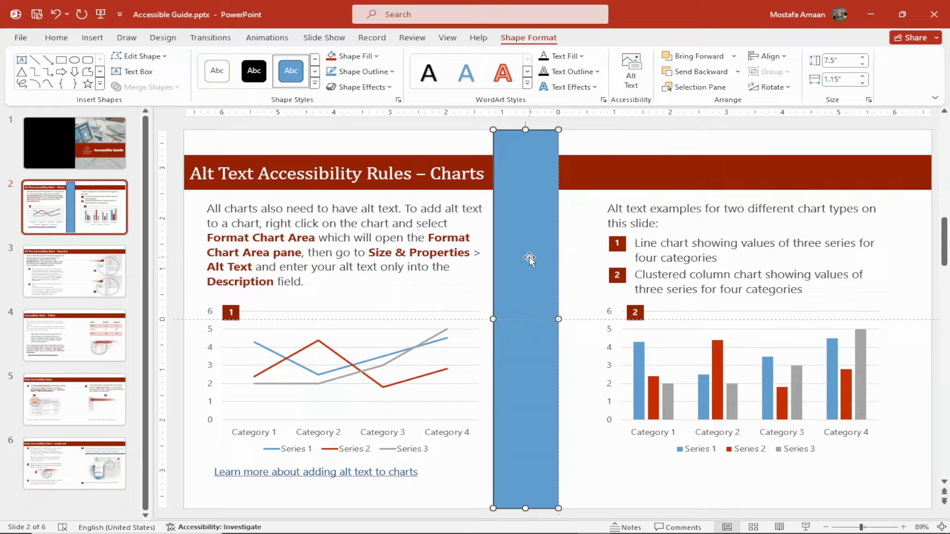
Remove the centre rectangle's outline through Format Shape
right_click(529, 259)
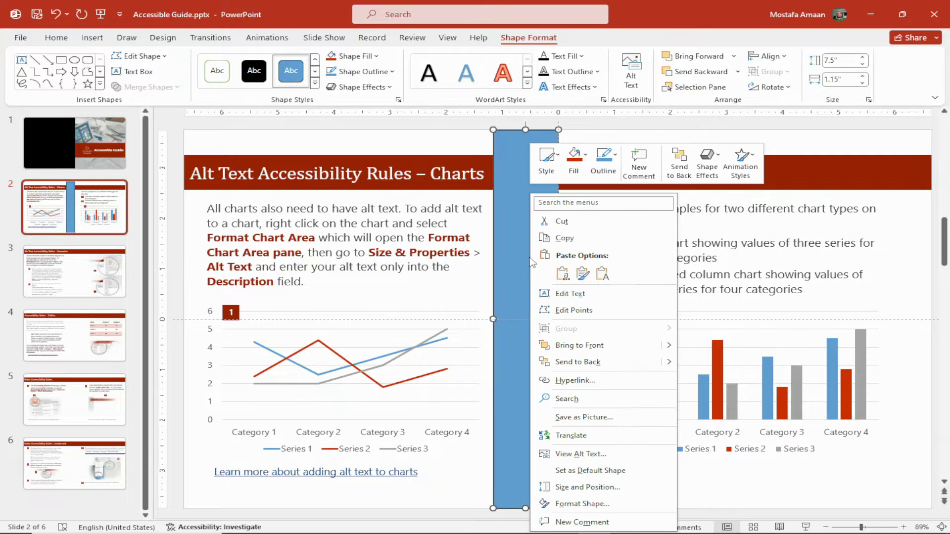
click(582, 504)
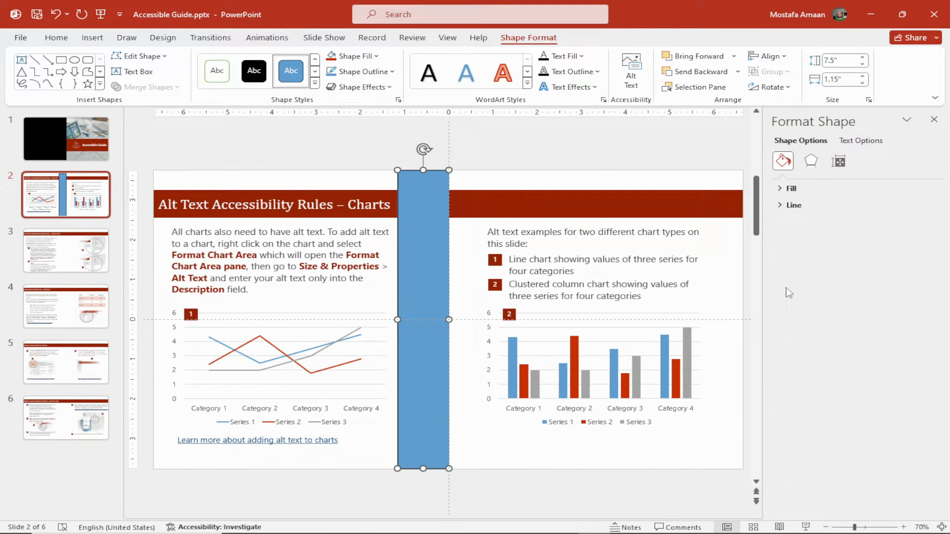
click(794, 205)
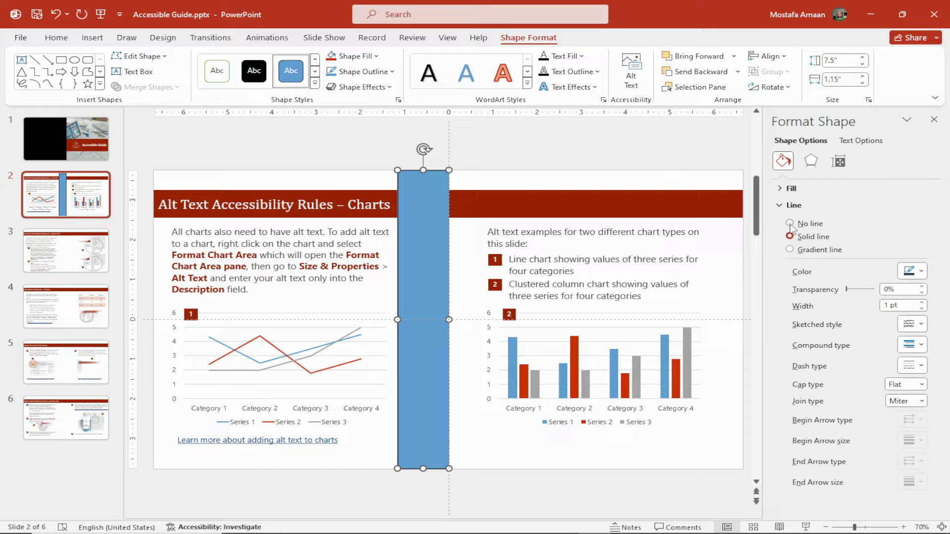
click(789, 224)
Give the rectangle a gradient fill running in a linear horizontal direction
click(781, 189)
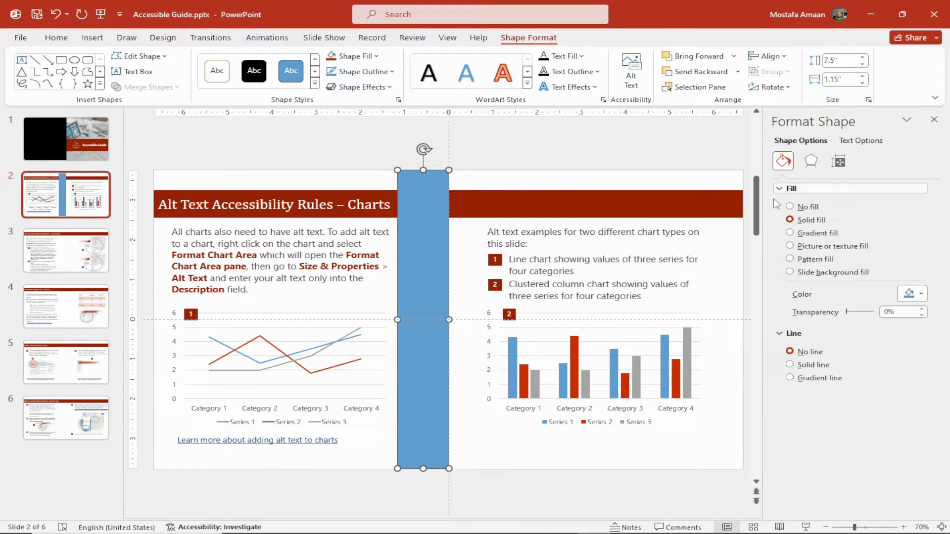
click(790, 234)
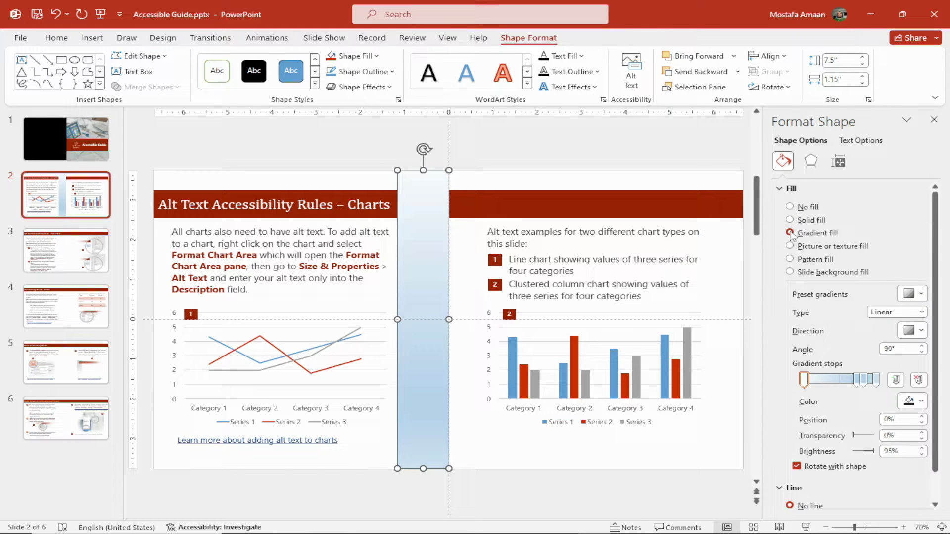
click(921, 332)
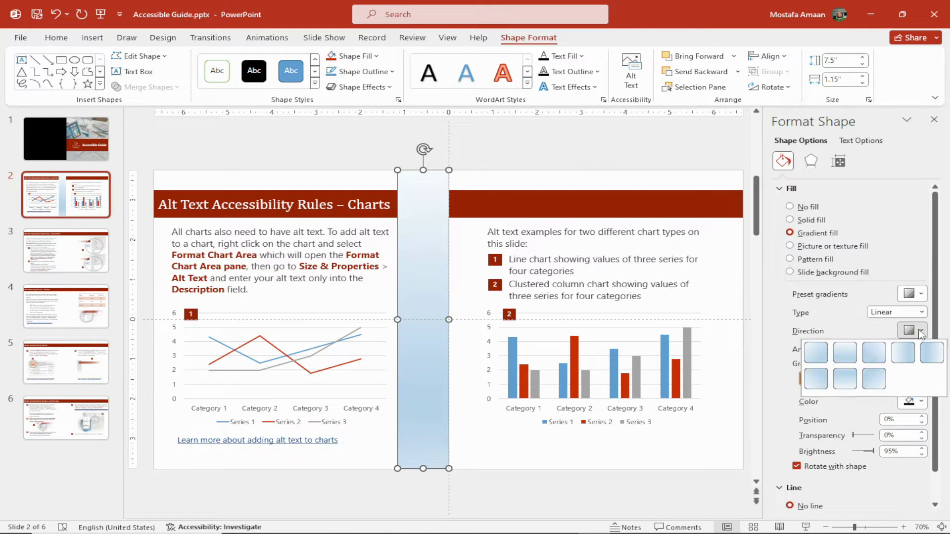
click(904, 355)
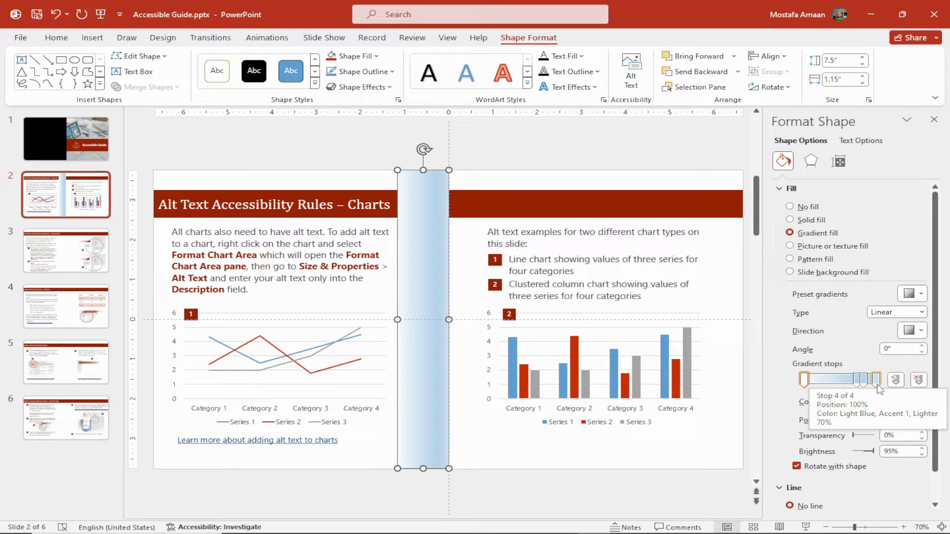
Delete the middle gradient stop and make the right stop black at 85% transparency
click(864, 381)
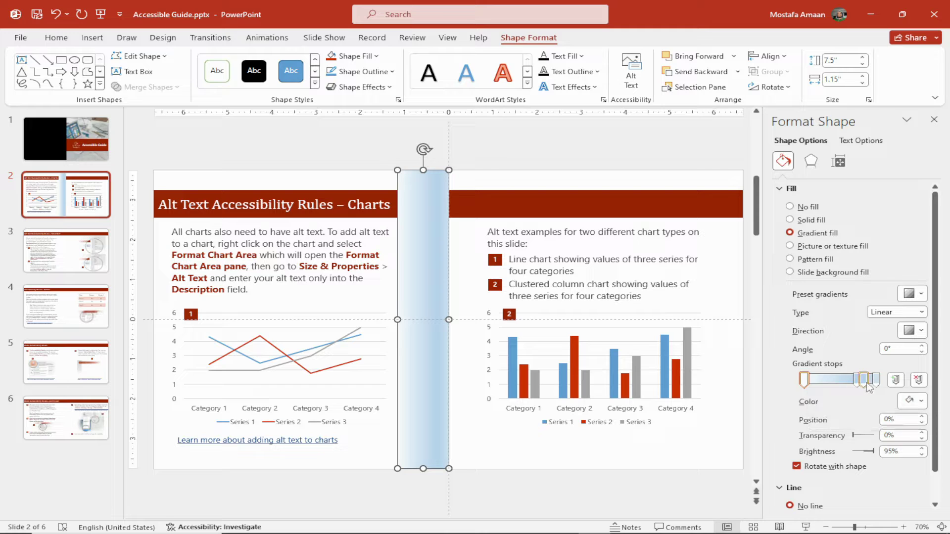
drag(870, 383, 864, 383)
key(Delete)
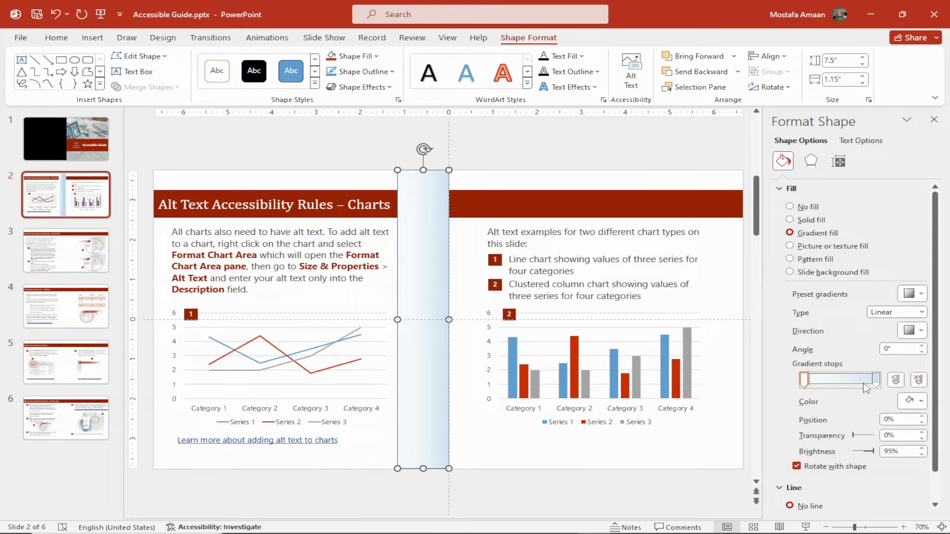
click(878, 381)
click(921, 401)
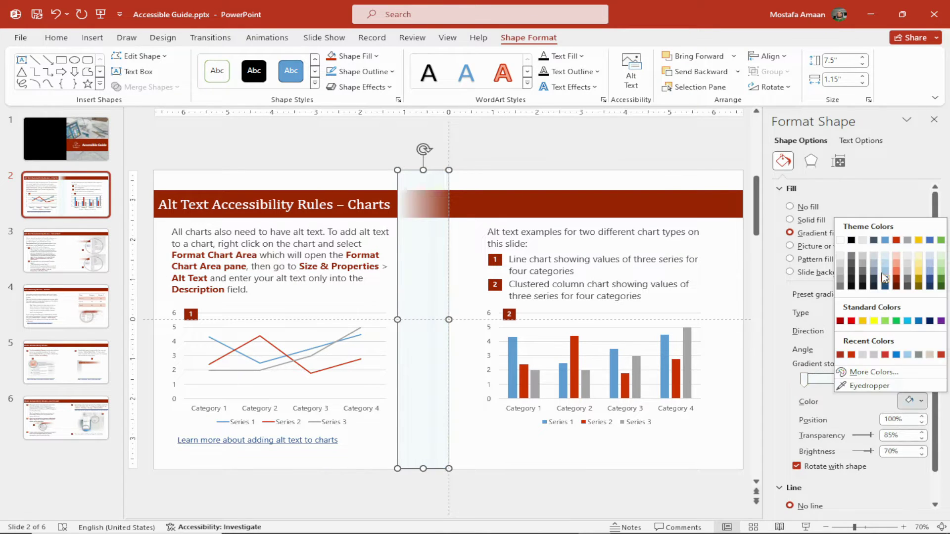
click(854, 249)
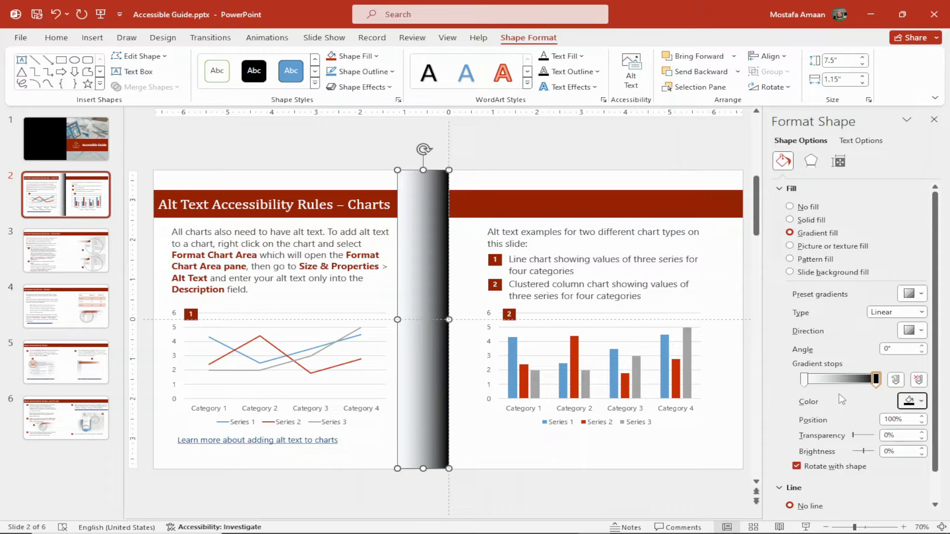
click(896, 436)
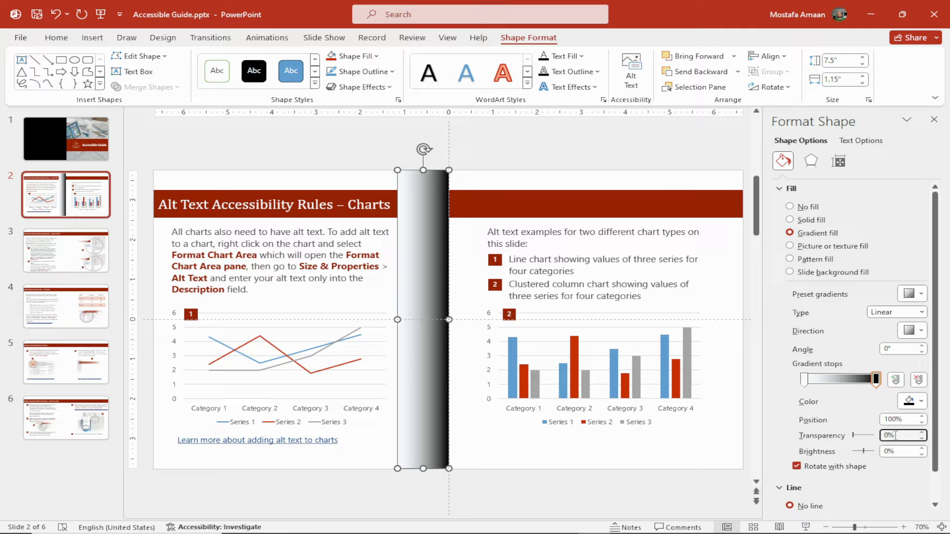
text(85)
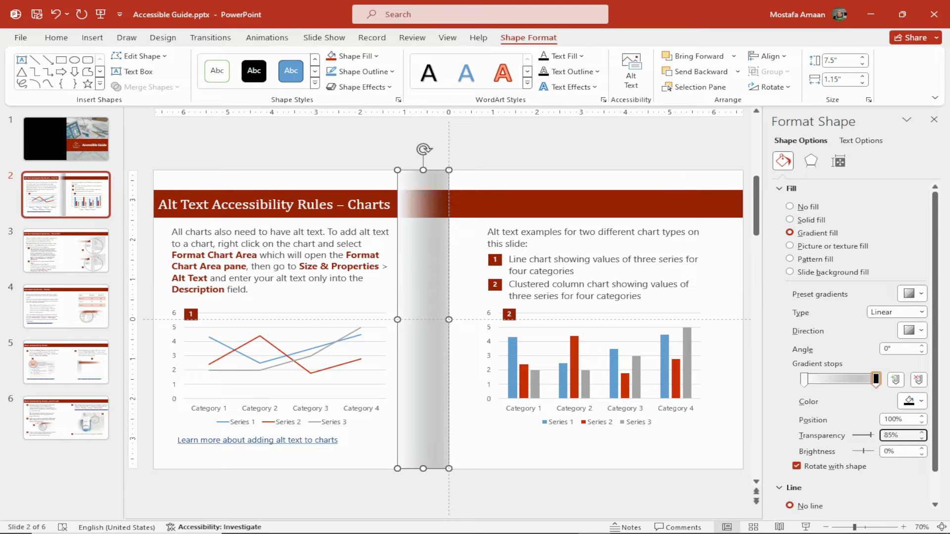
Set the left gradient stop to 3% position and 100% transparency
click(805, 380)
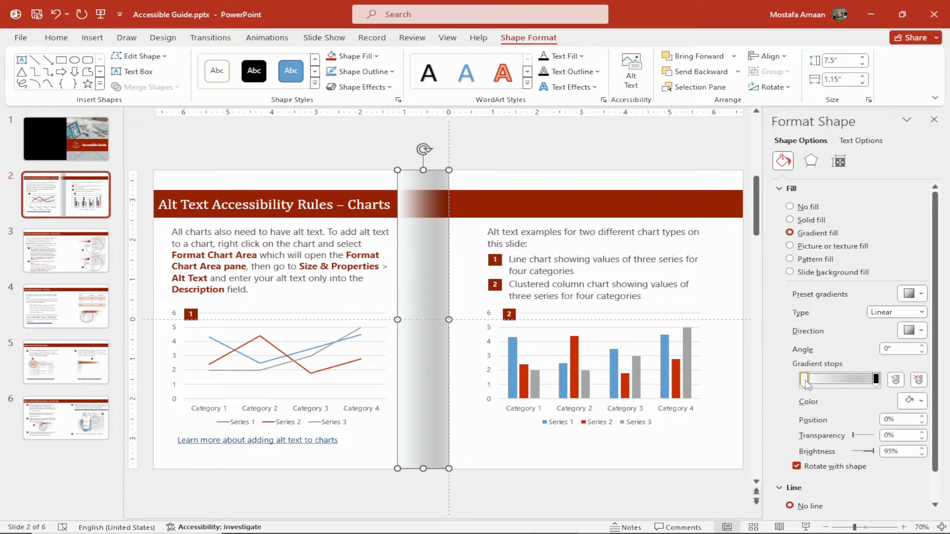
click(896, 419)
text(3)
click(895, 435)
text(100)
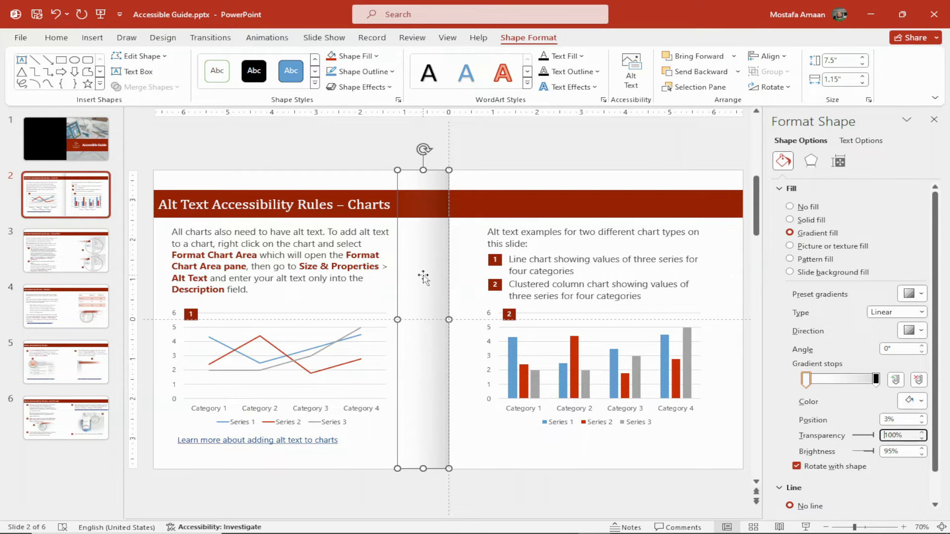
Paste the shadow rectangle onto slides 3, 4, 5 and 6, then select all six slides
click(427, 208)
right_click(426, 201)
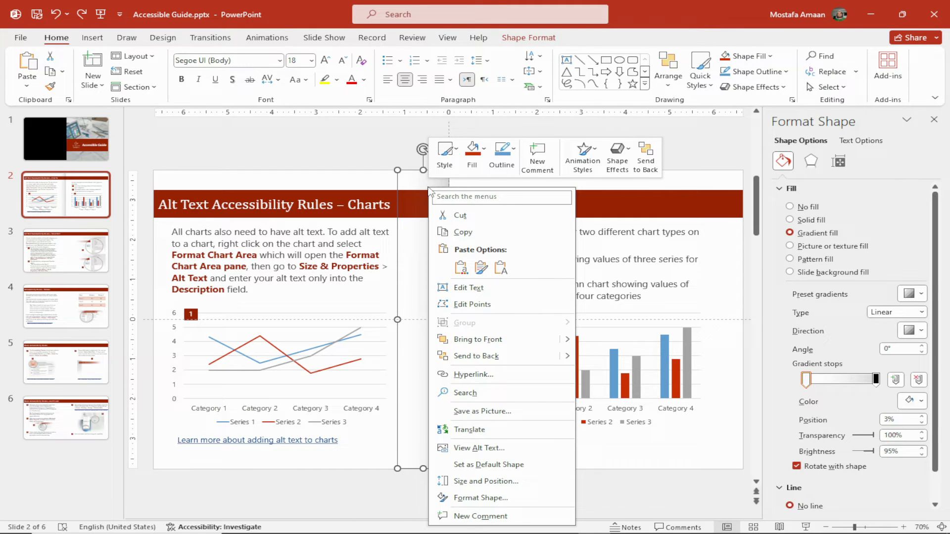
key(Escape)
click(72, 258)
key(ctrl+v)
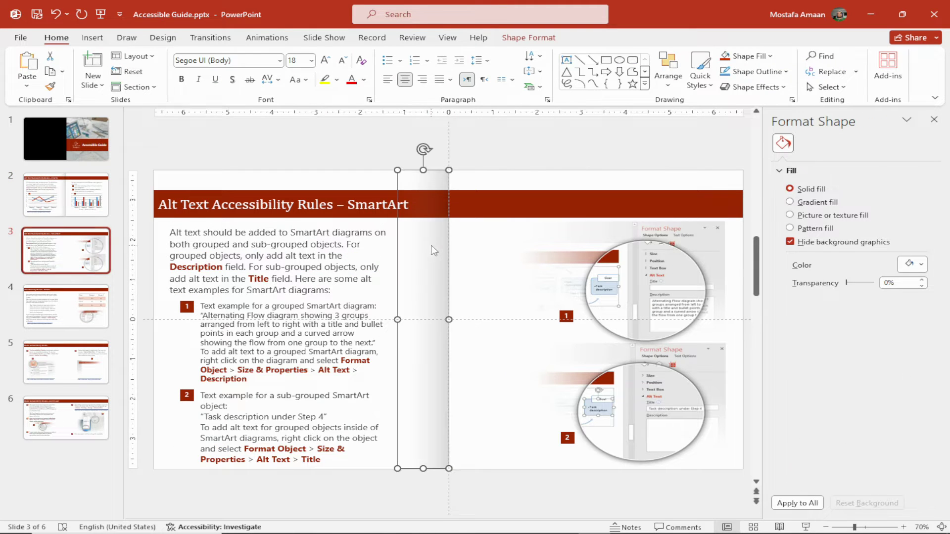
click(65, 306)
key(ctrl+v)
click(66, 361)
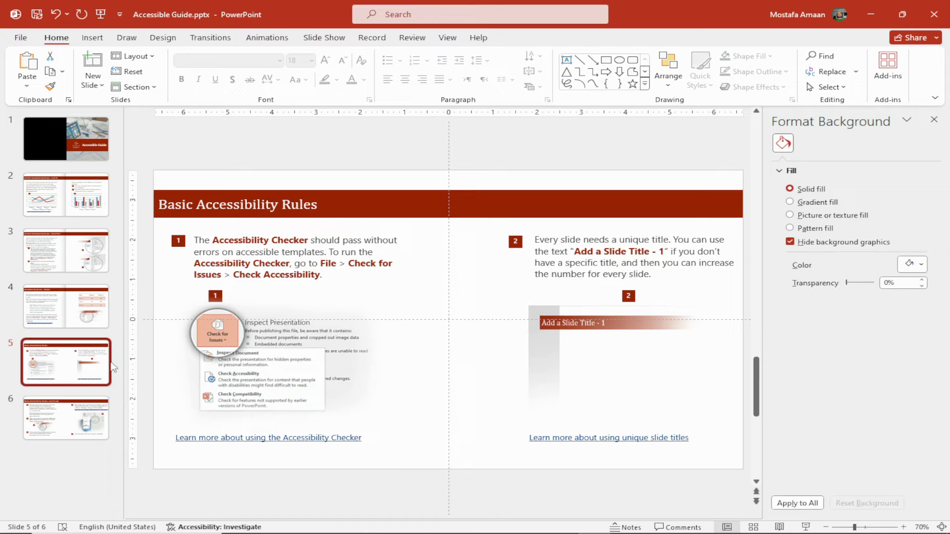
key(ctrl+v)
click(66, 418)
key(ctrl+v)
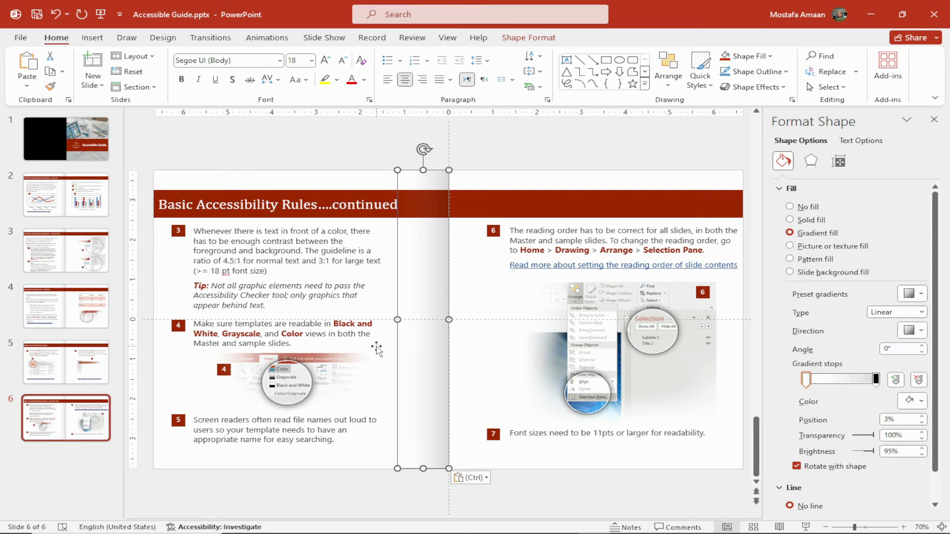
click(67, 195)
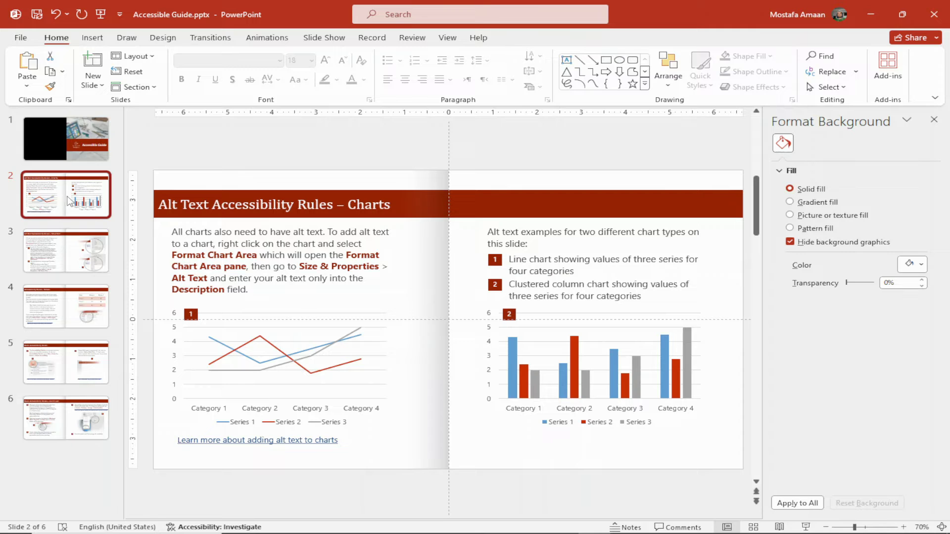
key(ctrl+a)
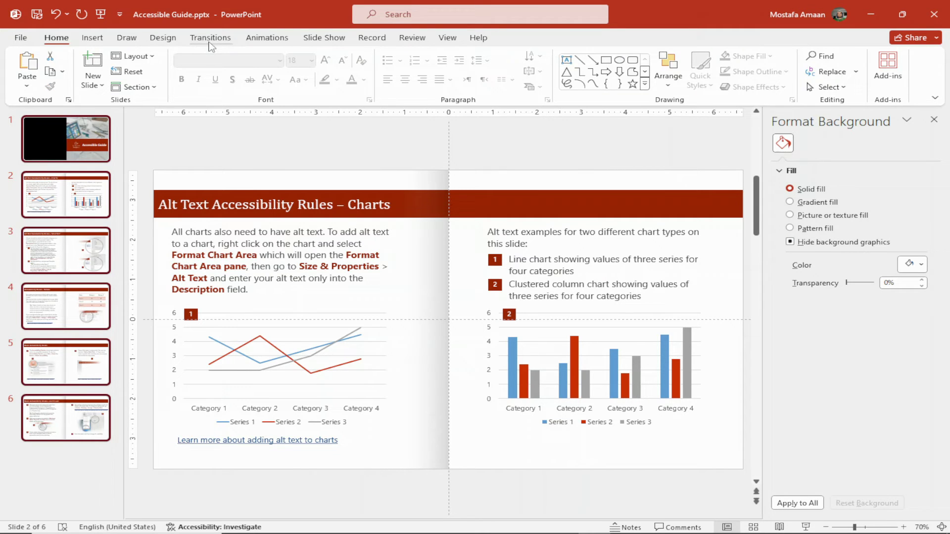
Apply the Page Curl transition to all six selected slides
click(210, 38)
click(656, 81)
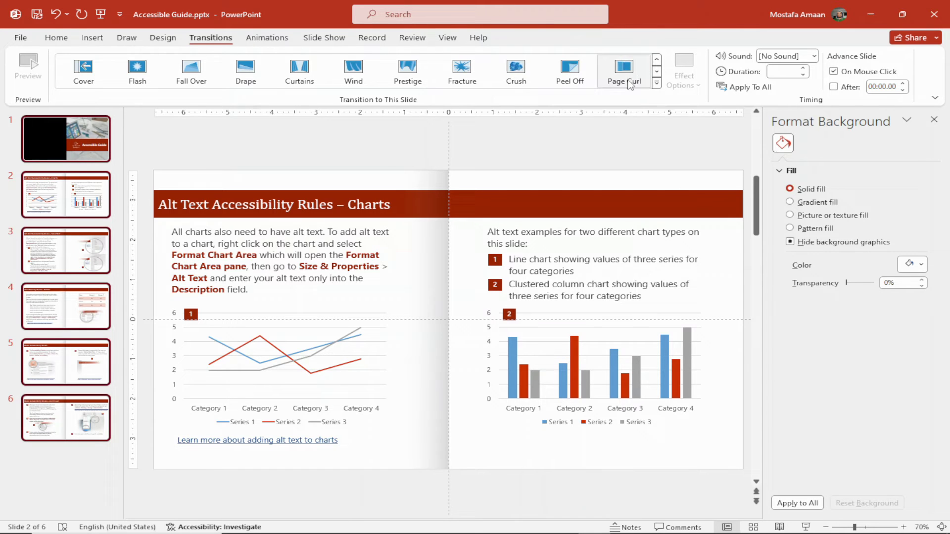
click(624, 71)
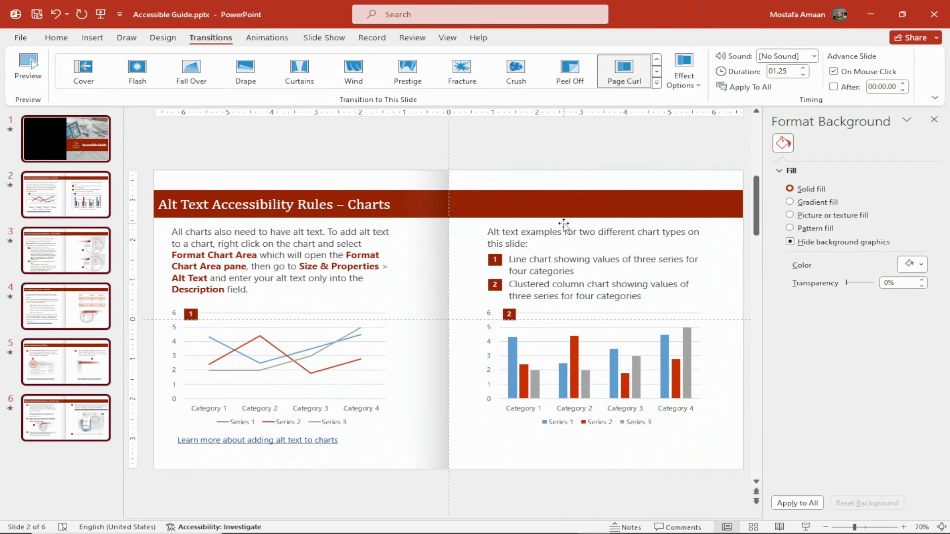